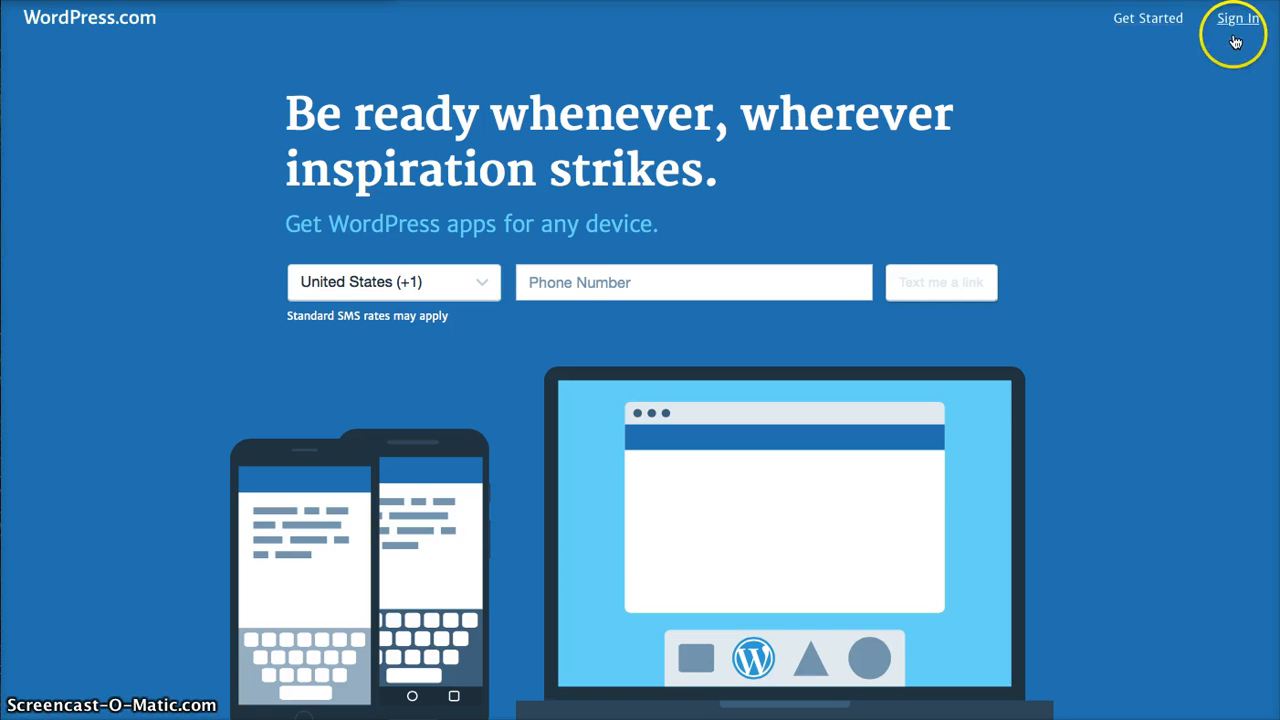
- Go to the login page from the WordPress.com home page's Sign In link
{"action": "left_click", "coordinate": [1232, 24]}
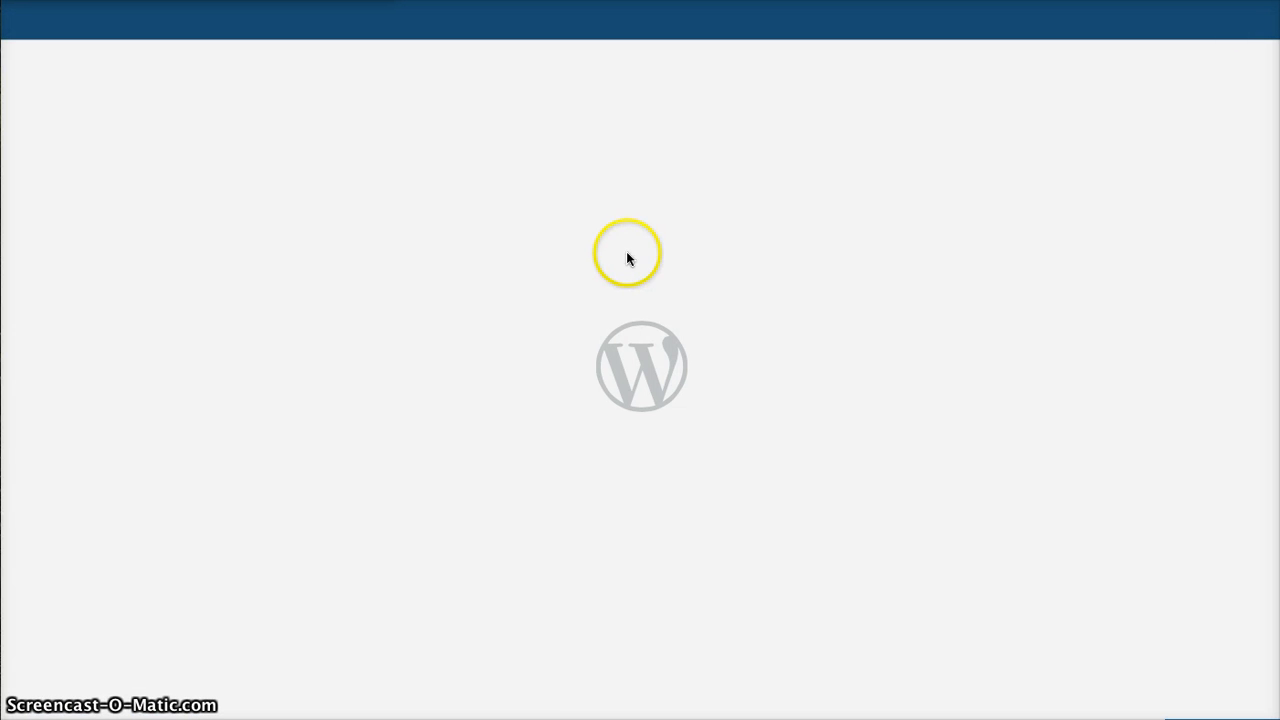
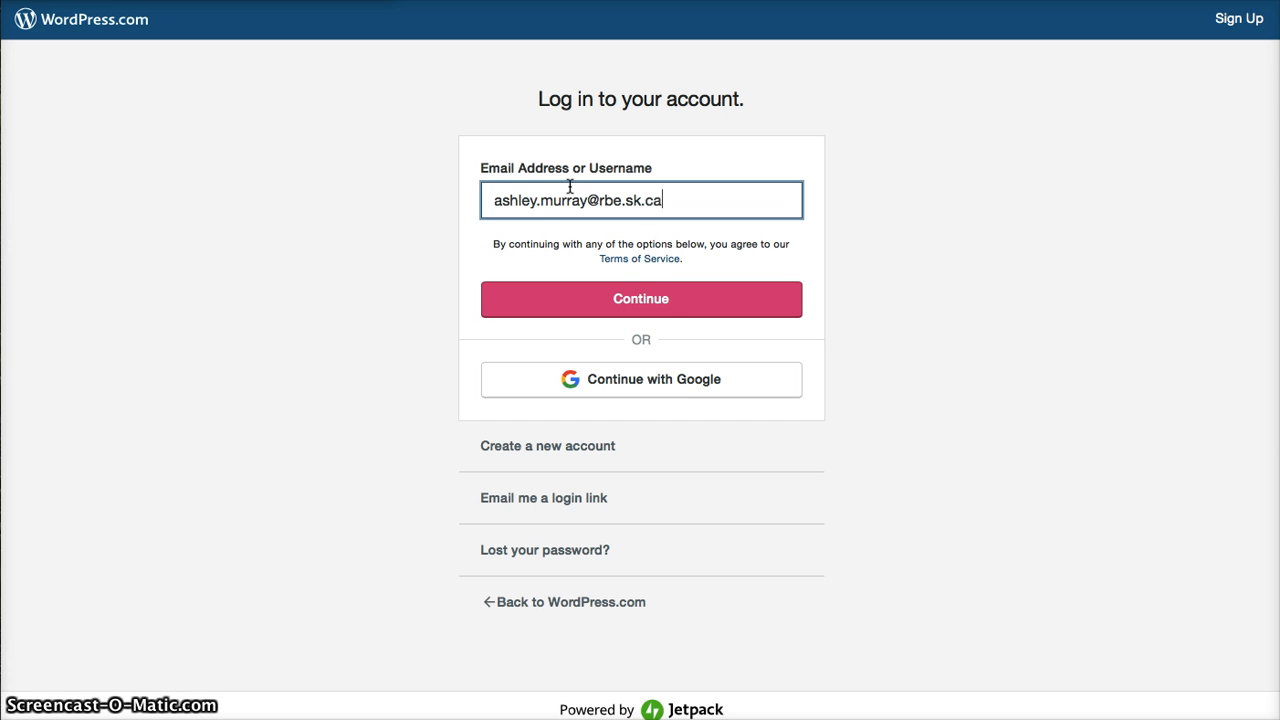
- Log in with the account email and password, and let Safari save the password
{"action": "left_click", "coordinate": [645, 300]}
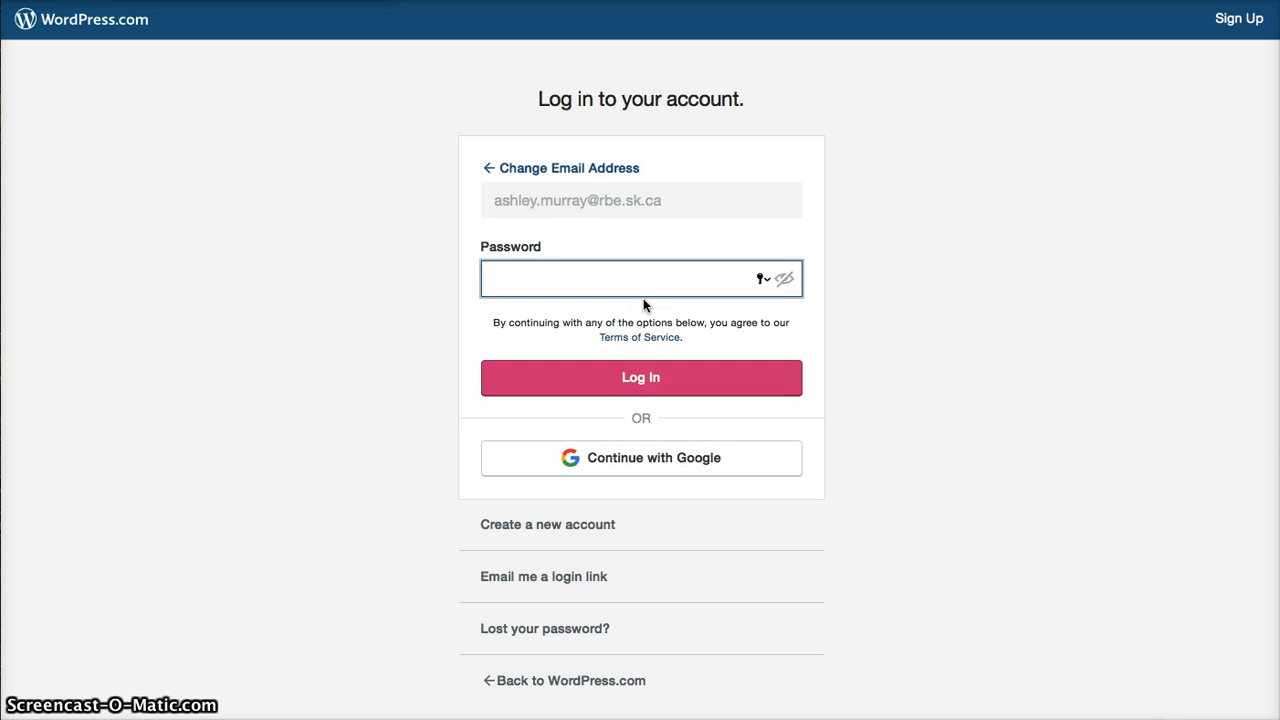
{"action": "type", "text": "•••••••••"}
{"action": "key", "text": "Return"}
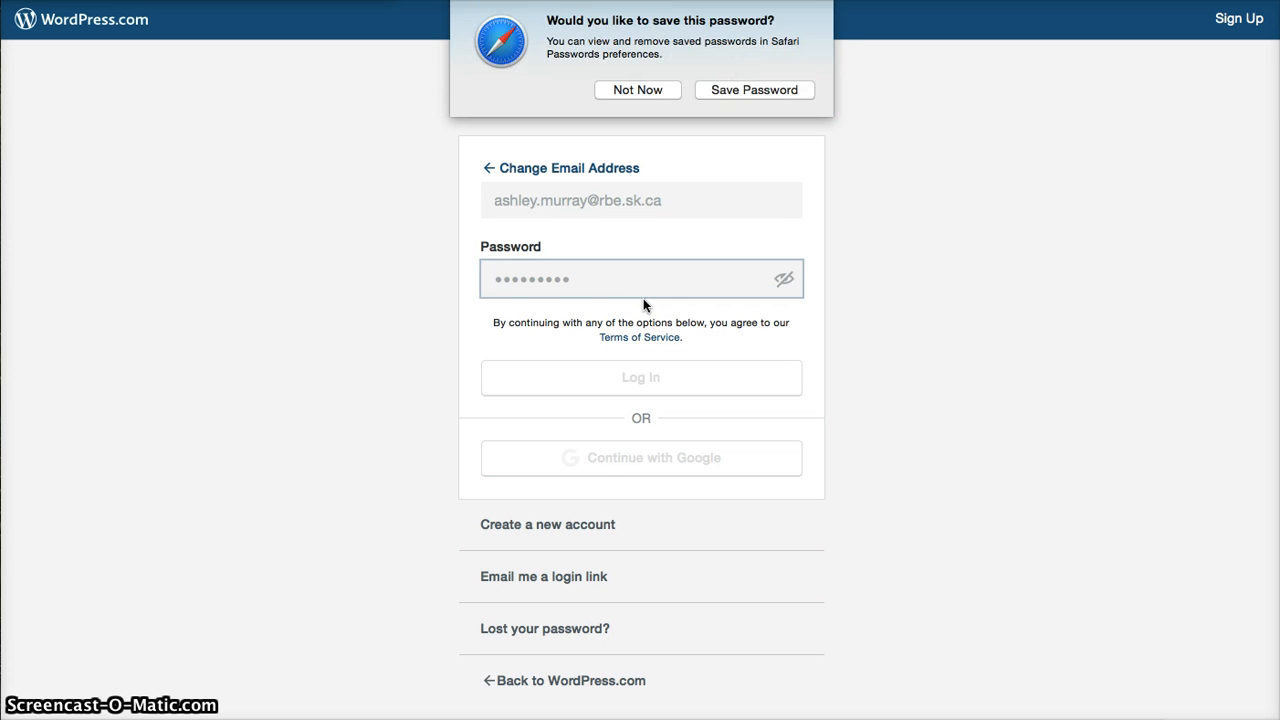
{"action": "left_click", "coordinate": [733, 93]}
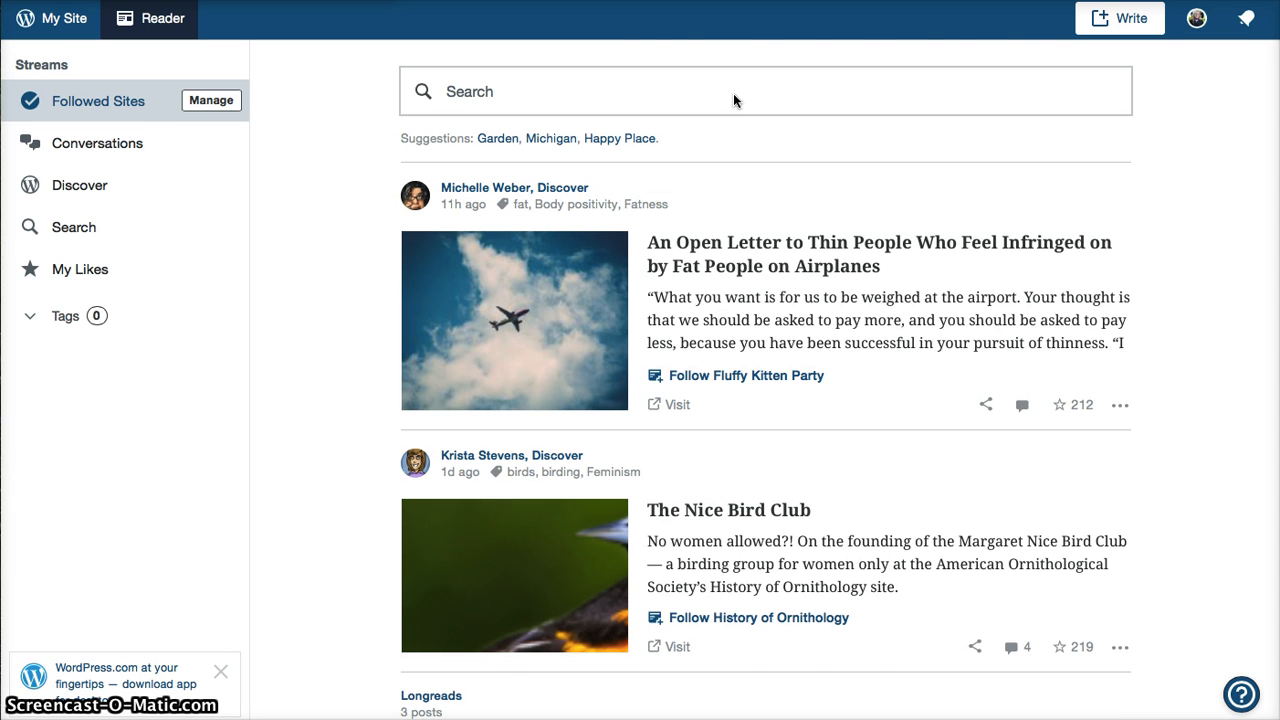
- Scroll through the Reader feed, then go to My Site's Stats page for Room 415
{"action": "scroll", "coordinate": [733, 93], "scroll_direction": "down", "scroll_amount": 6}
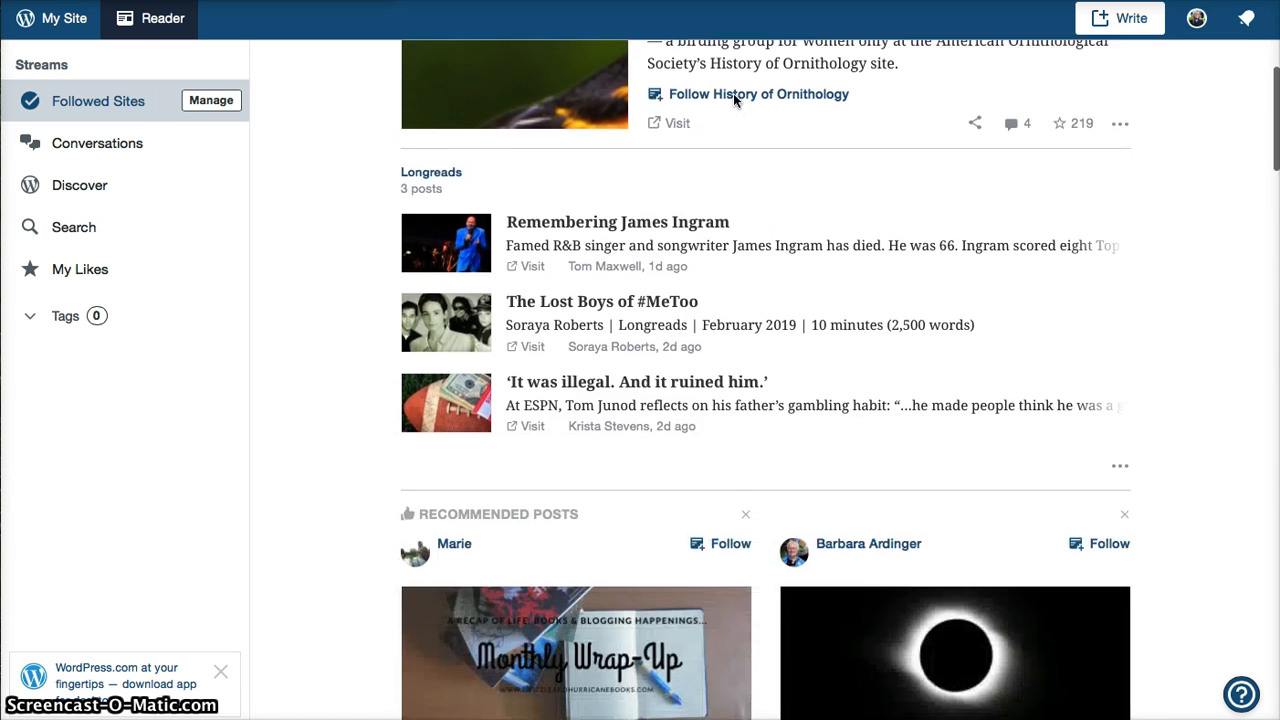
{"action": "scroll", "coordinate": [733, 100], "scroll_direction": "down", "scroll_amount": 2}
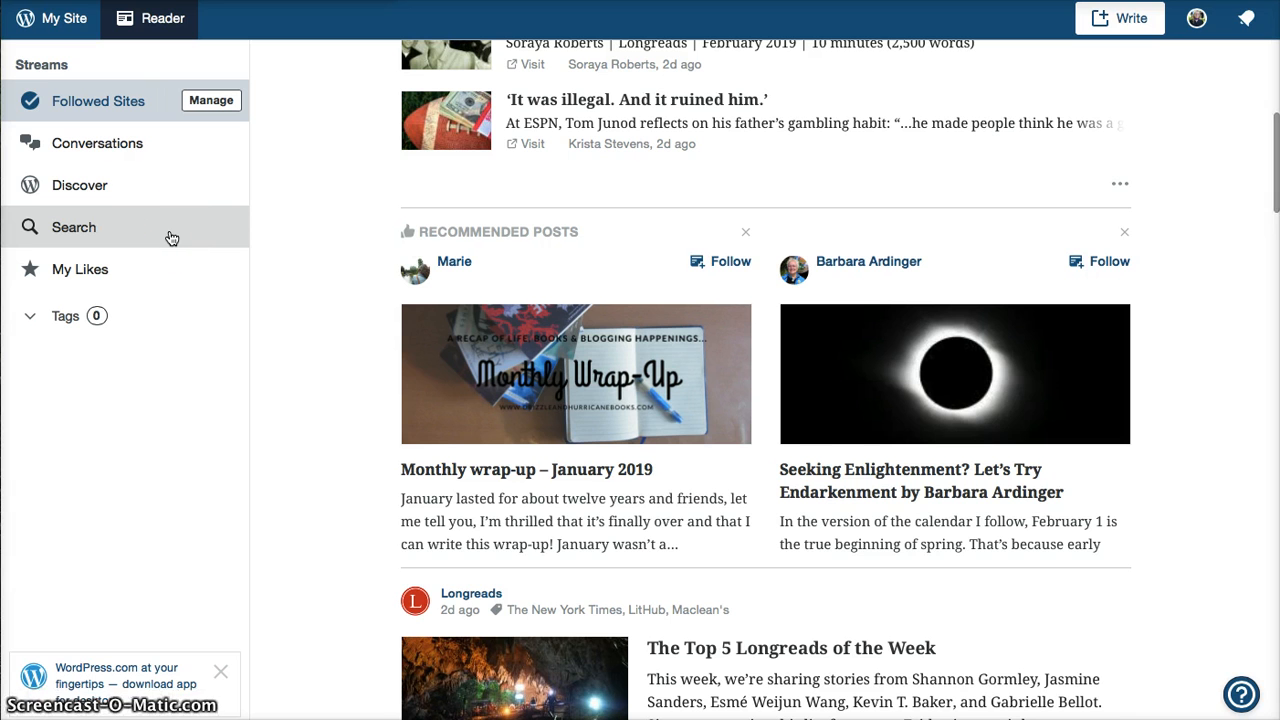
{"action": "left_click", "coordinate": [45, 14]}
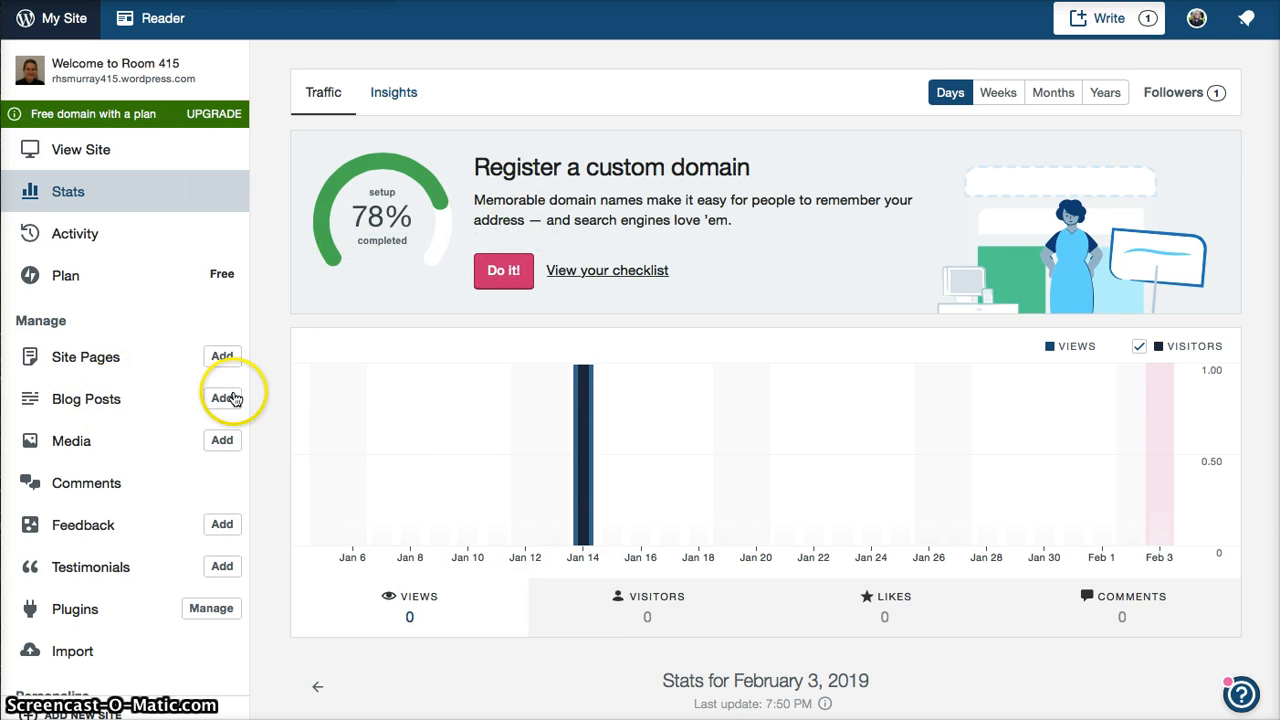
- Add a new blog post from the Blog Posts entry in the sidebar
{"action": "left_click", "coordinate": [229, 398]}
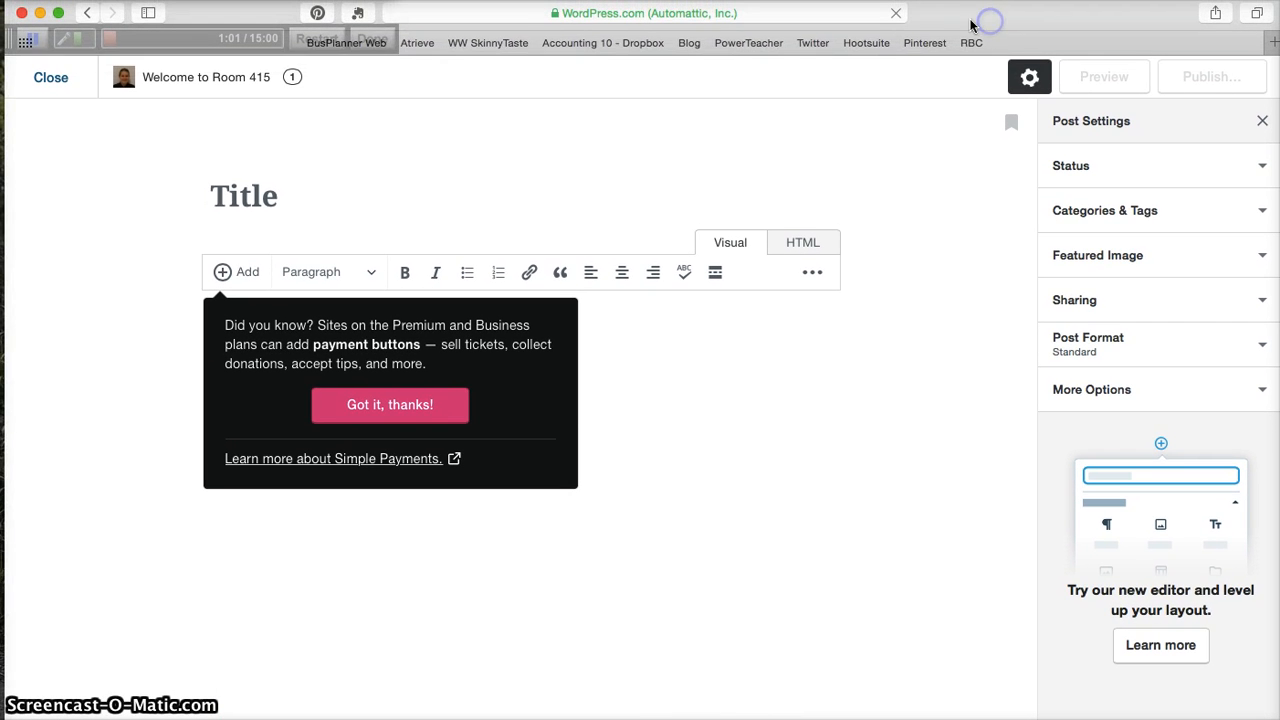
- Load the site's /wp-admin address in Safari to reach the classic Dashboard
{"action": "left_click", "coordinate": [720, 14]}
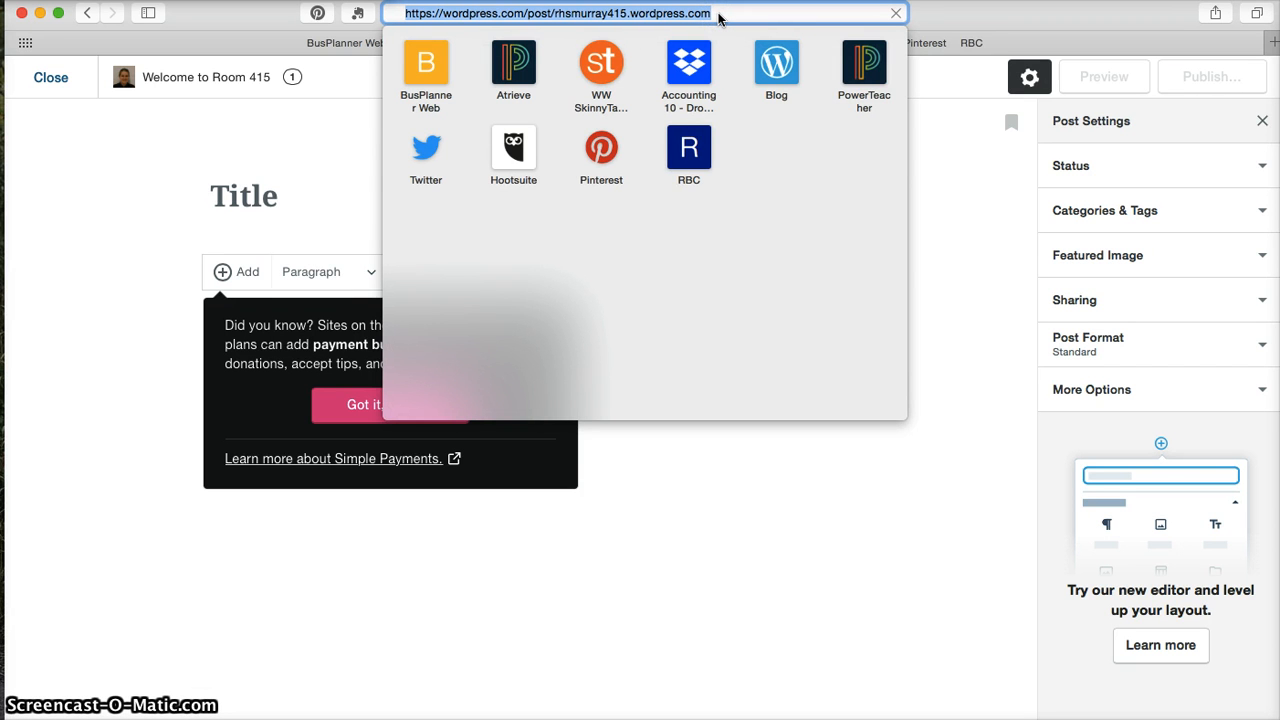
{"action": "key", "text": "BackSpace"}
{"action": "type", "text": "rhs"}
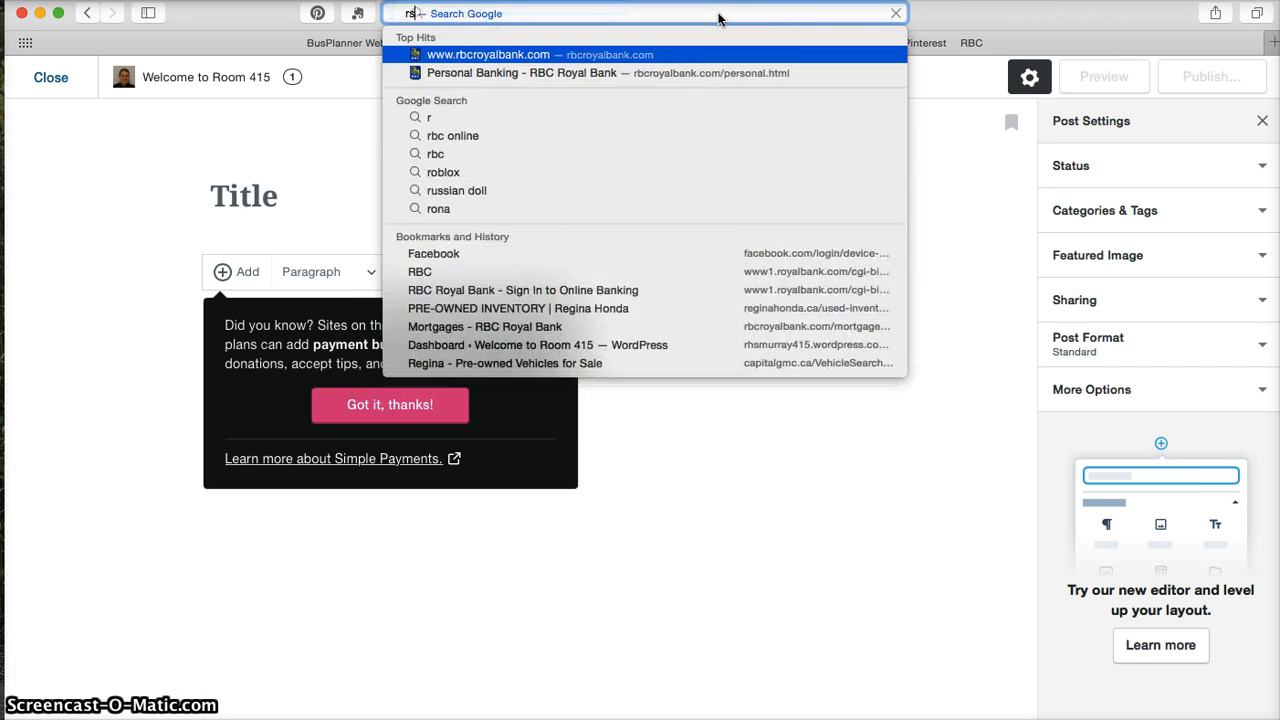
{"action": "key", "text": "Right"}
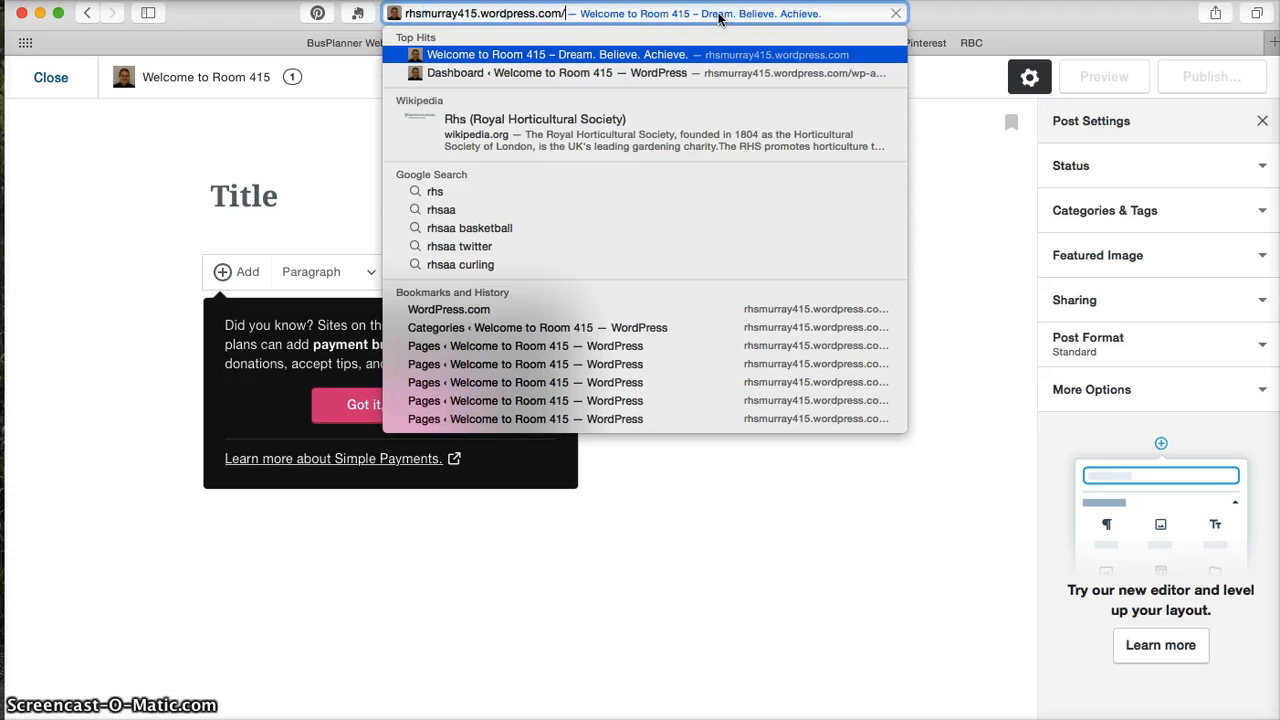
{"action": "type", "text": "/"}
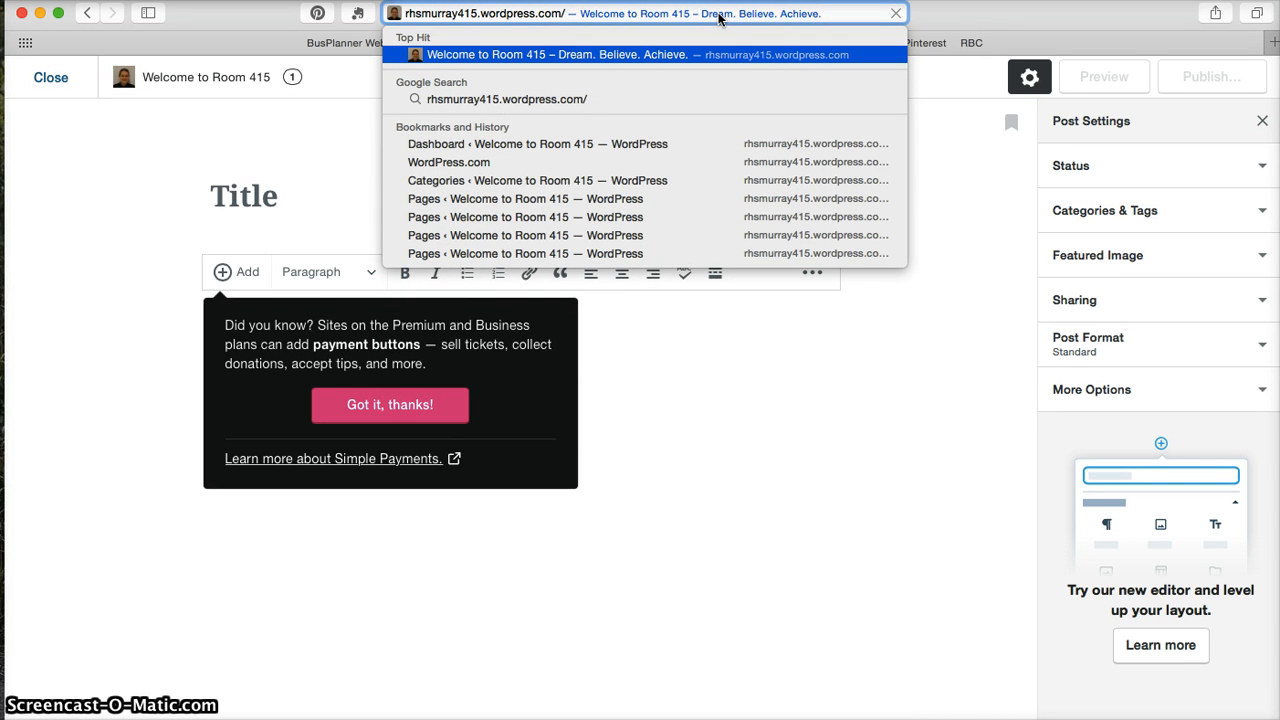
{"action": "type", "text": "wp"}
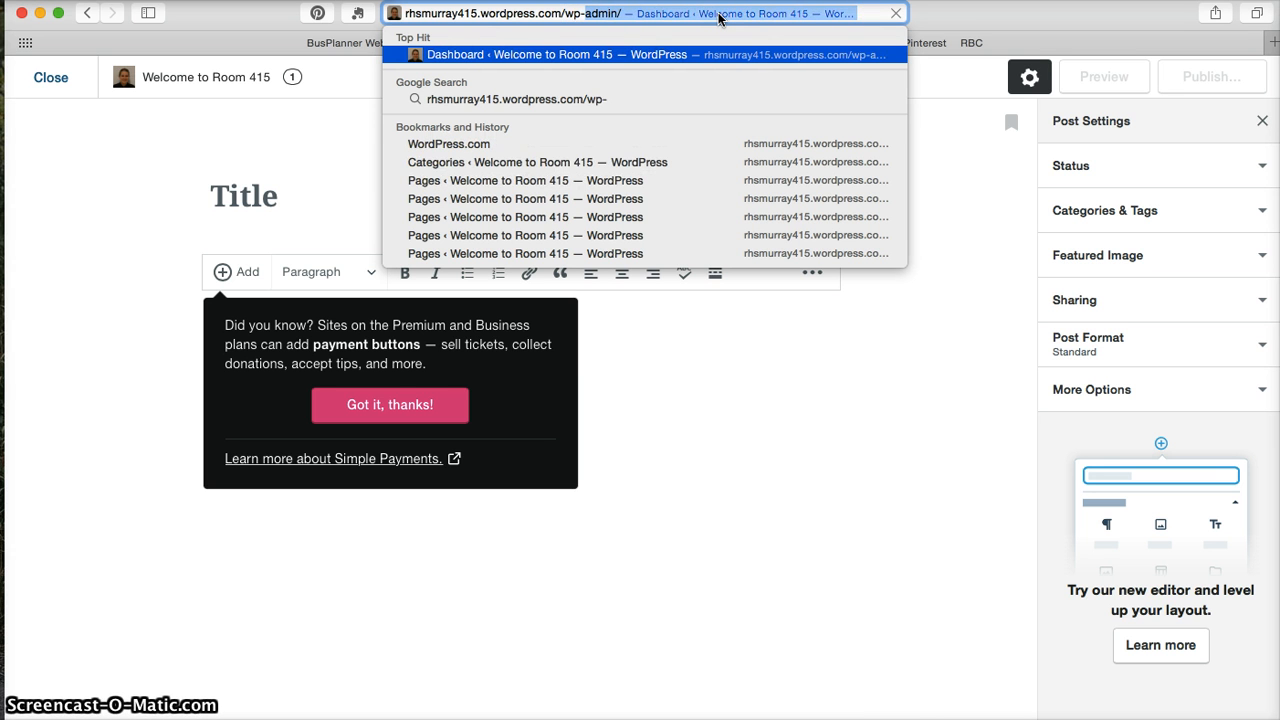
{"action": "type", "text": "-admin"}
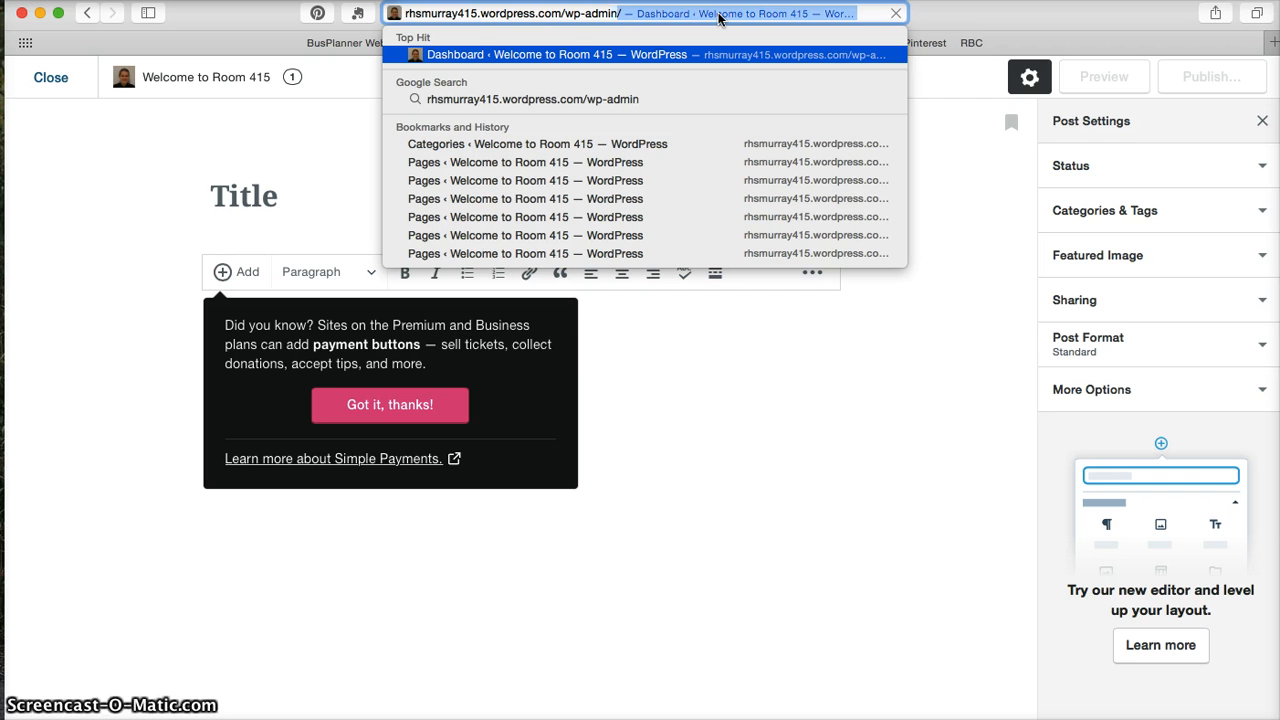
{"action": "key", "text": "Right"}
{"action": "key", "text": "Return"}
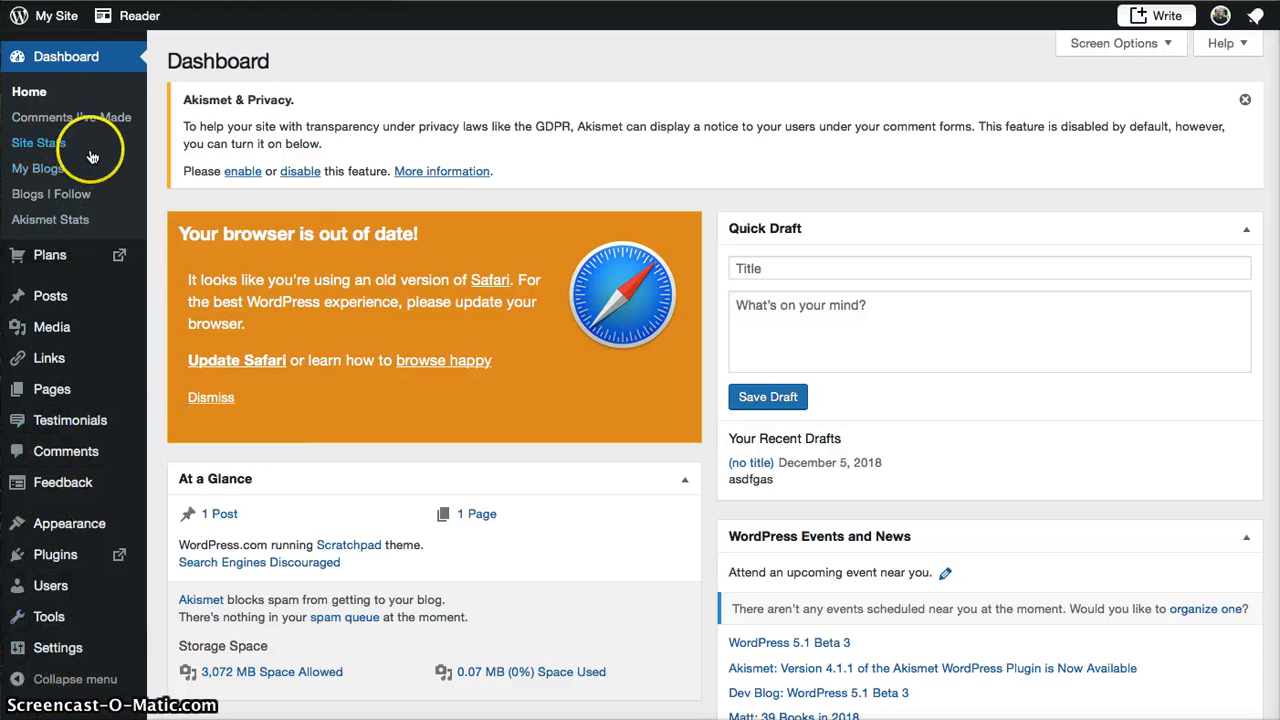
- Choose Posts > Add New in the admin menu for a blank classic post
{"action": "mouse_move", "coordinate": [83, 296]}
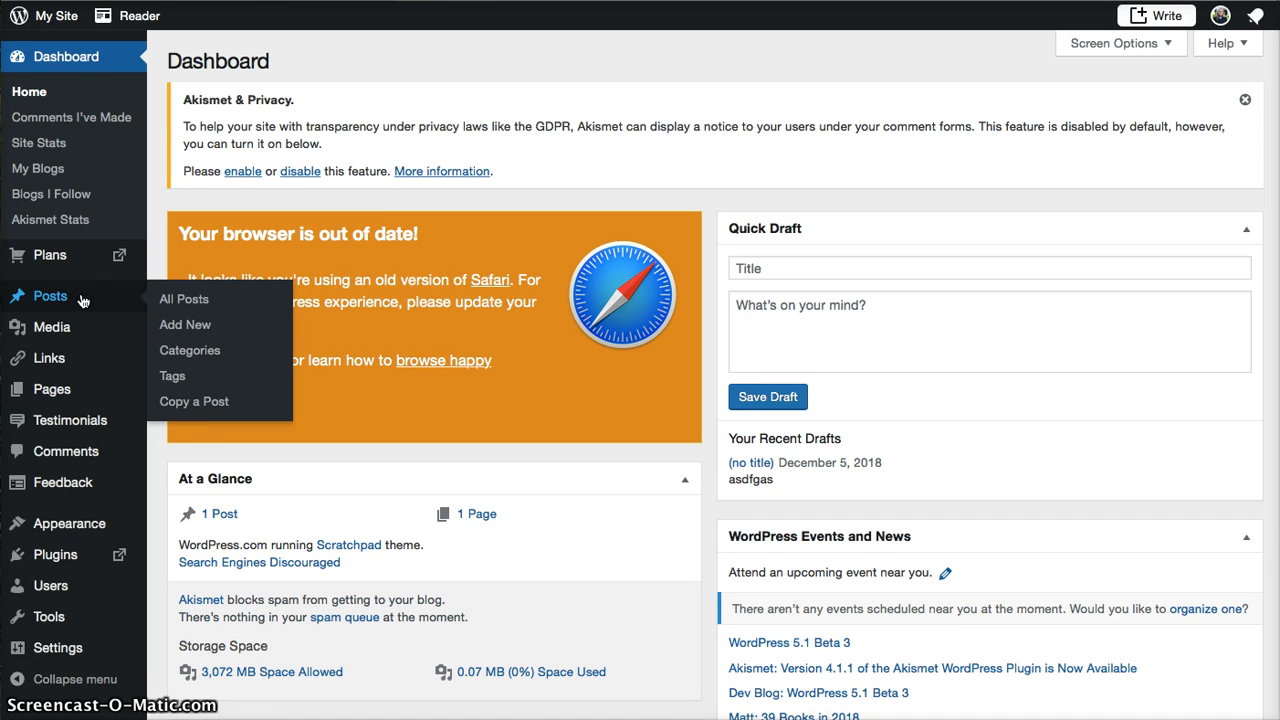
{"action": "left_click", "coordinate": [201, 325]}
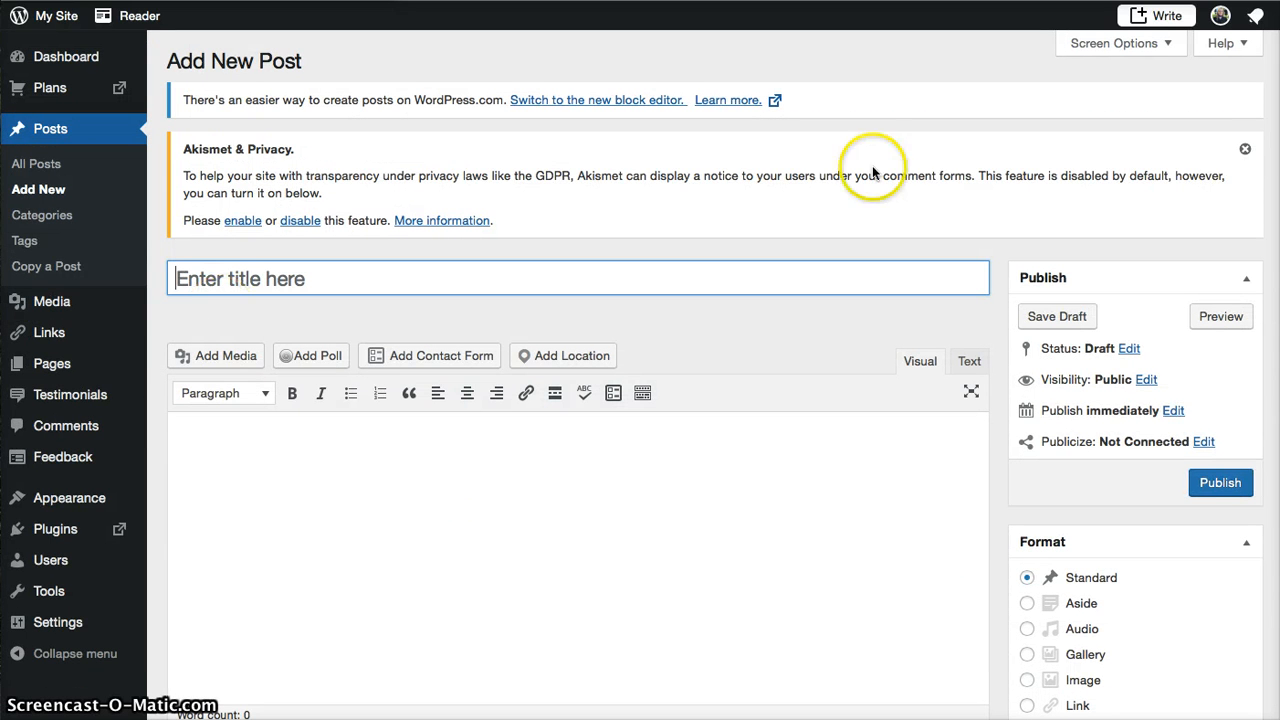
- Dismiss the Akismet notice and title the post 'My First Post'
{"action": "left_click", "coordinate": [1245, 149]}
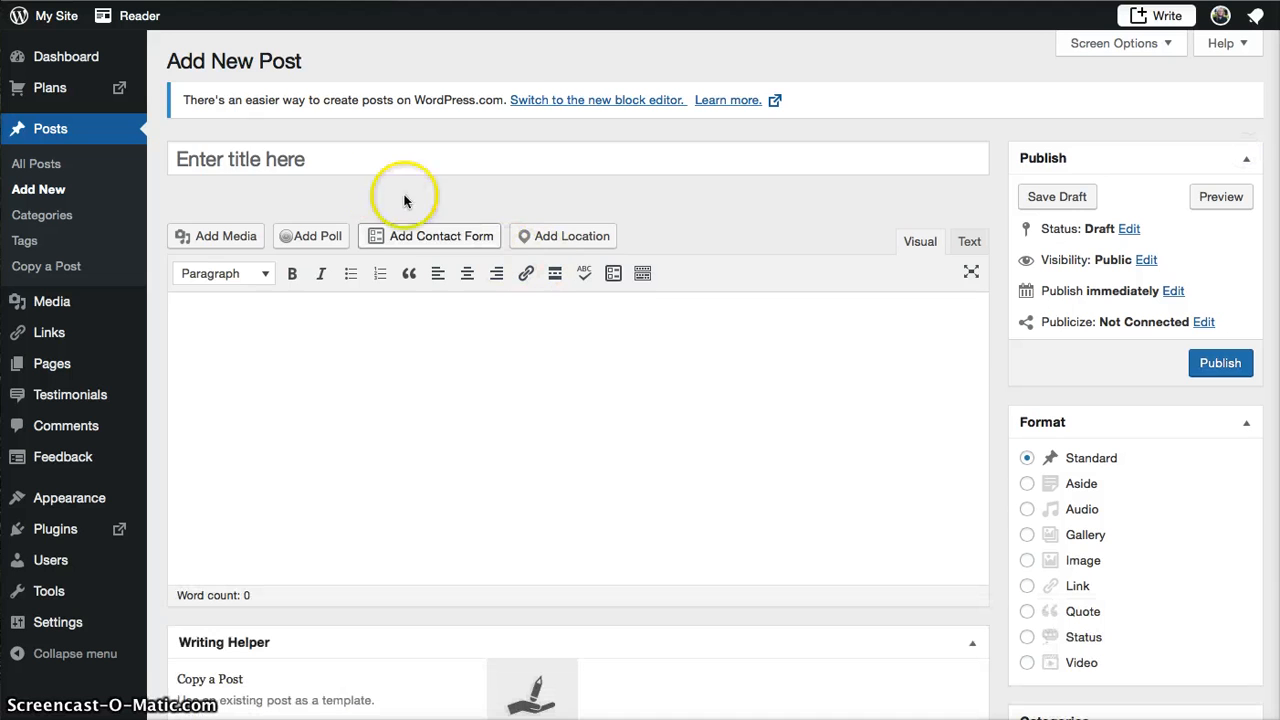
{"action": "left_click", "coordinate": [370, 172]}
{"action": "type", "text": "My Firt"}
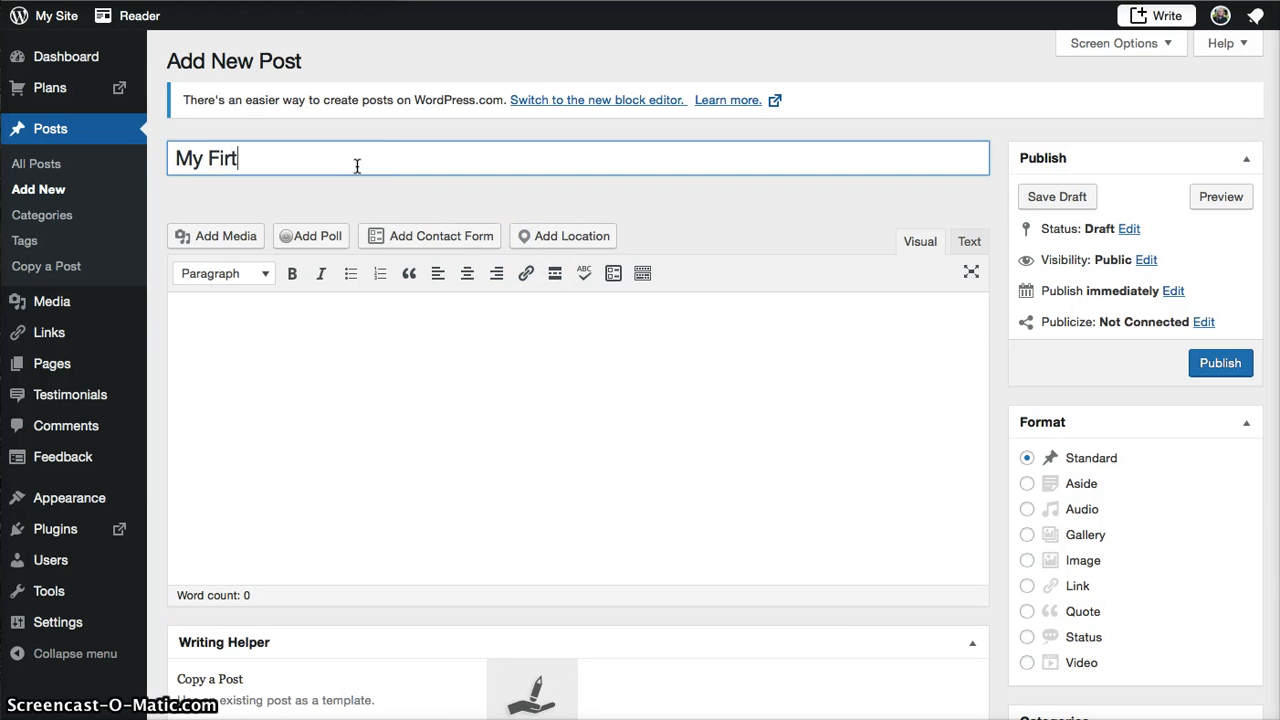
{"action": "key", "text": "BackSpace"}
{"action": "type", "text": "st Post"}
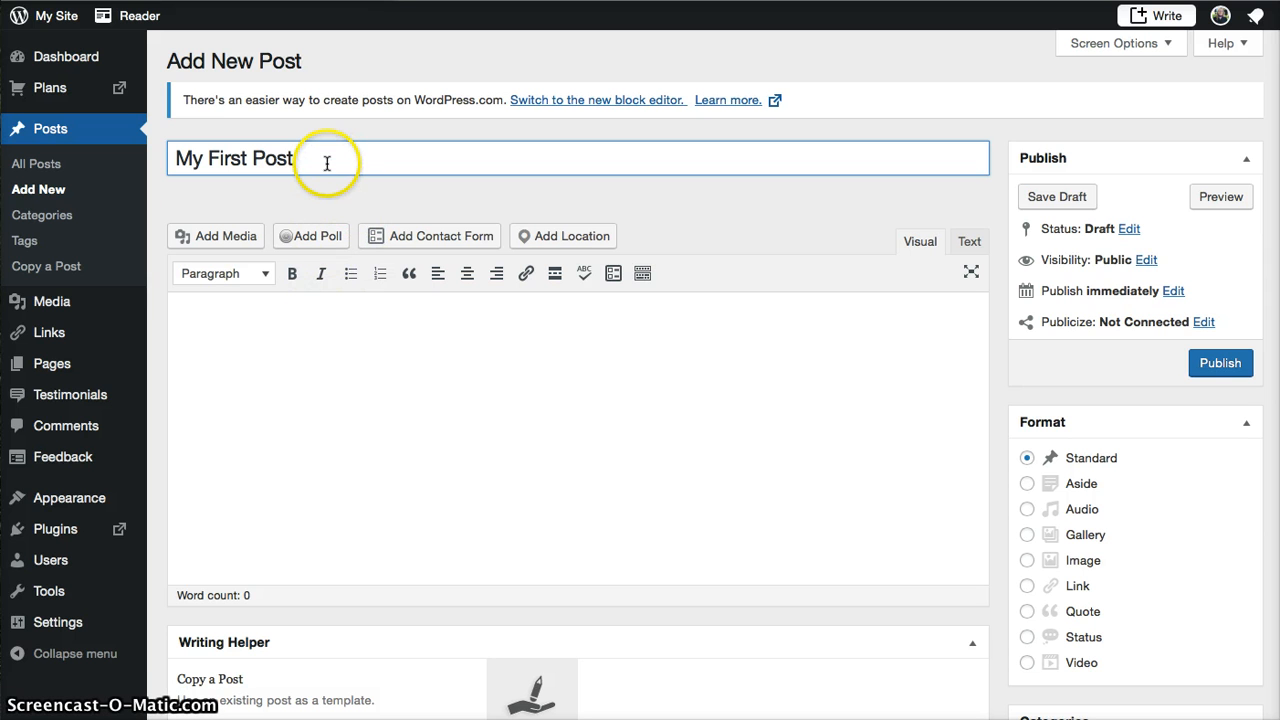
{"action": "left_click", "coordinate": [230, 337]}
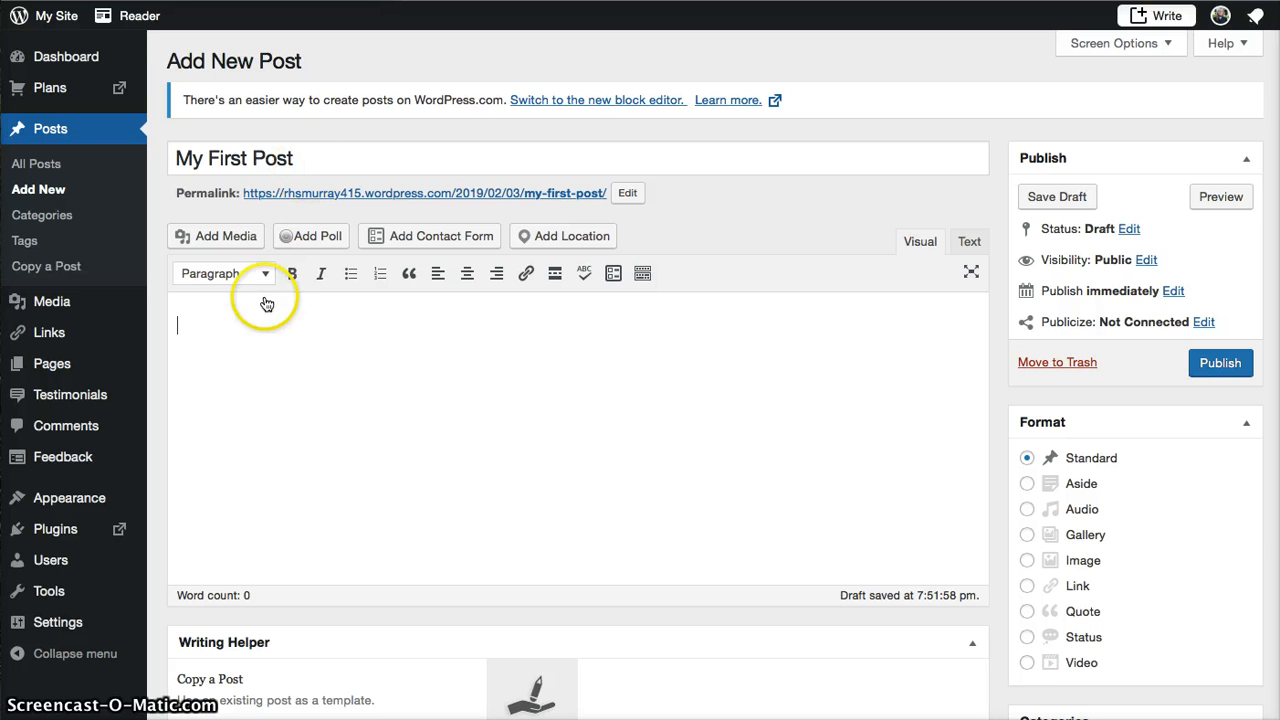
- Type 'This is where you can write your post.' into the post body
{"action": "left_click", "coordinate": [260, 313]}
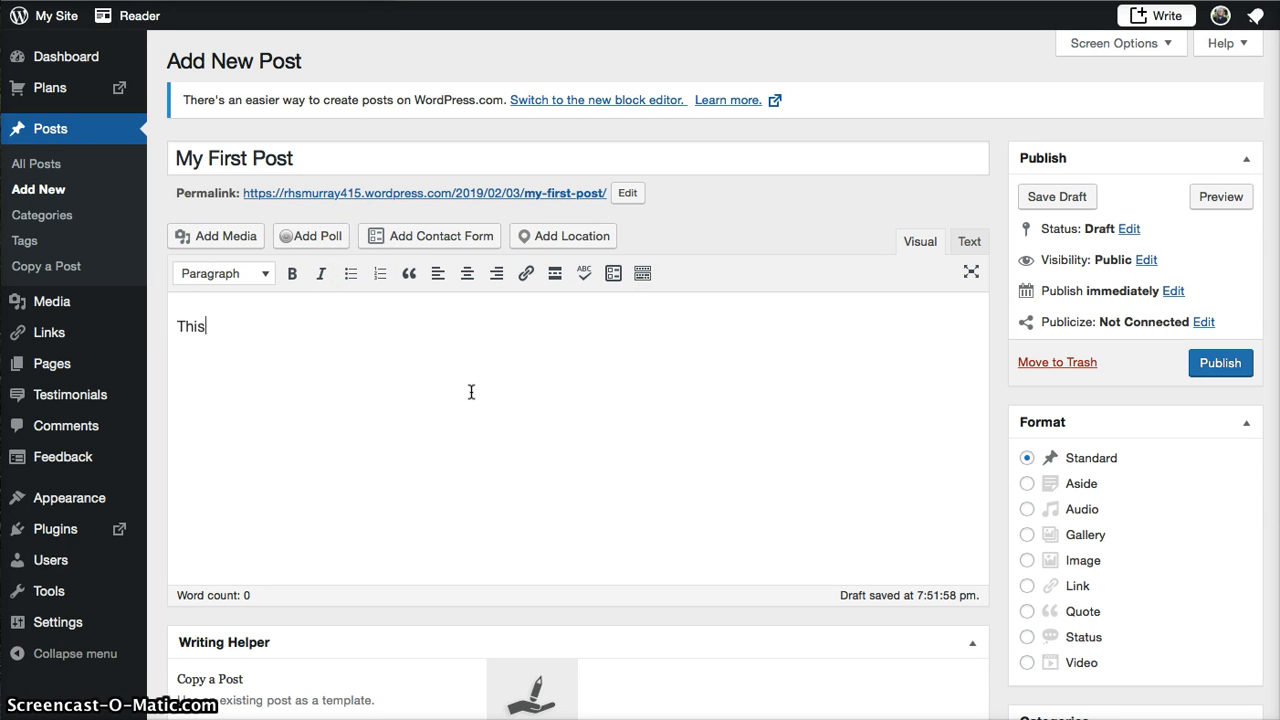
{"action": "type", "text": "This is where you can "}
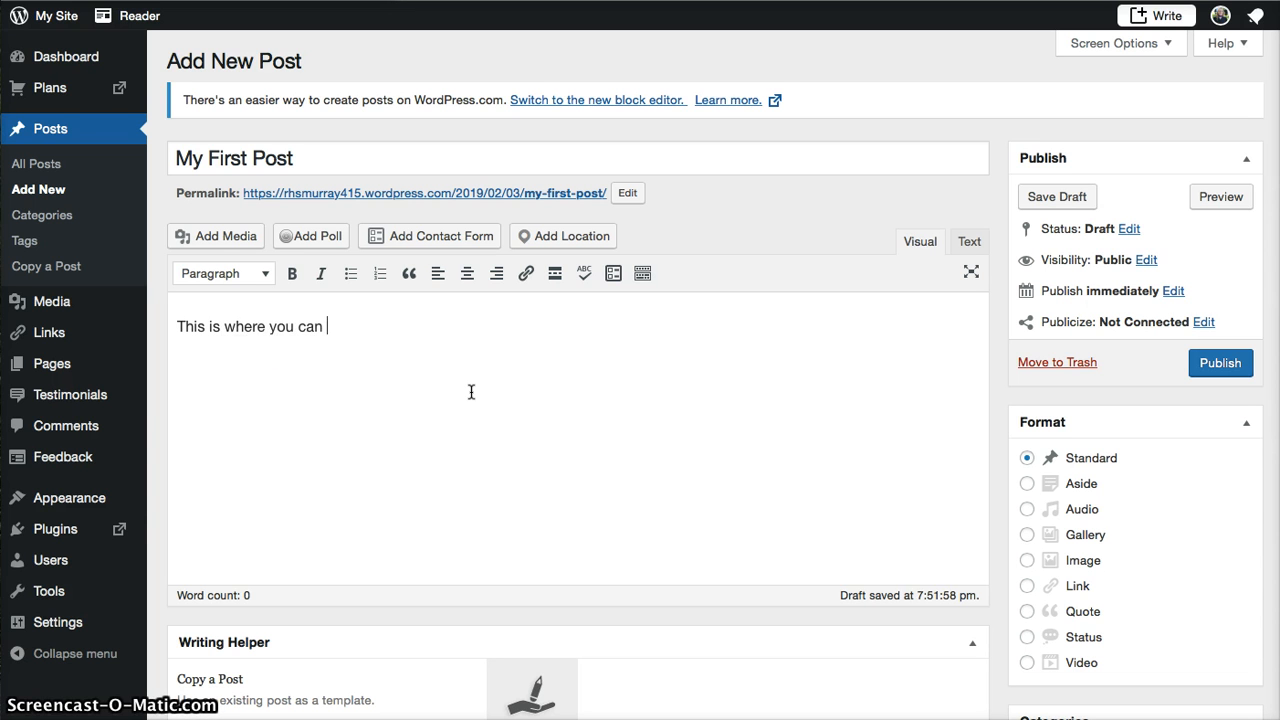
{"action": "type", "text": "write your post."}
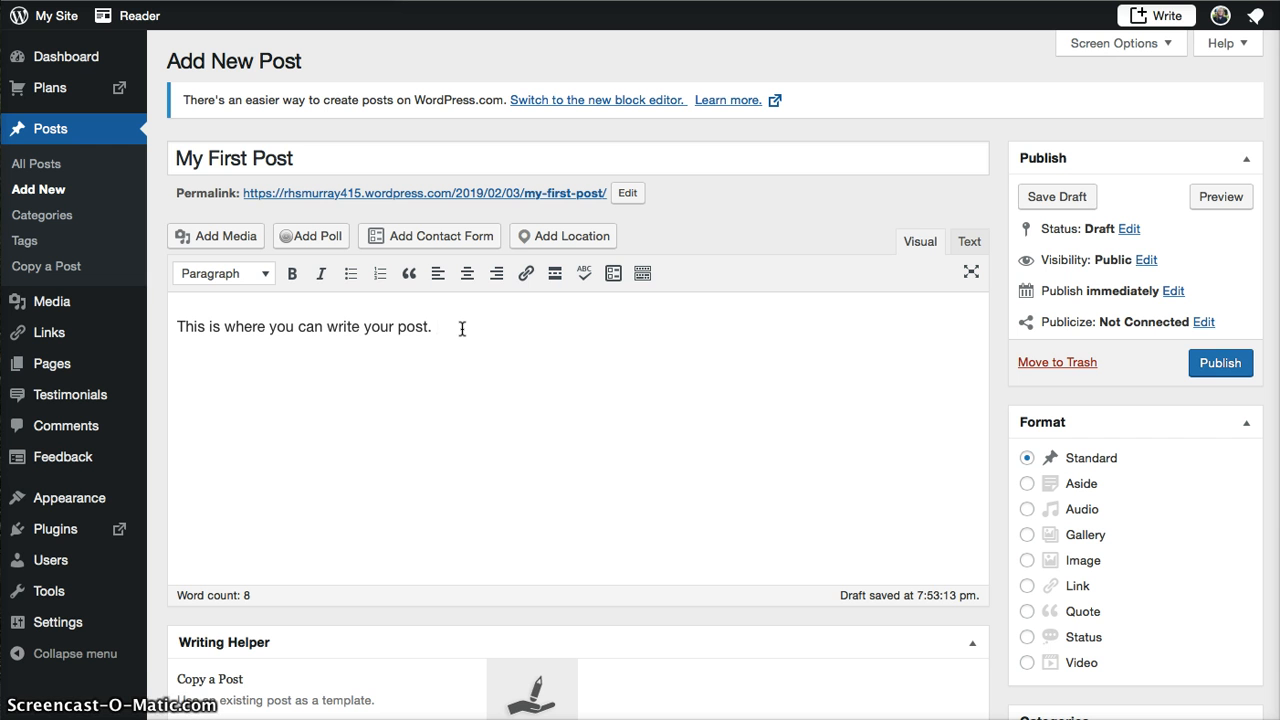
- Search Add Media's Insert YouTube dialog for 'graphing equations'
{"action": "left_click", "coordinate": [250, 237]}
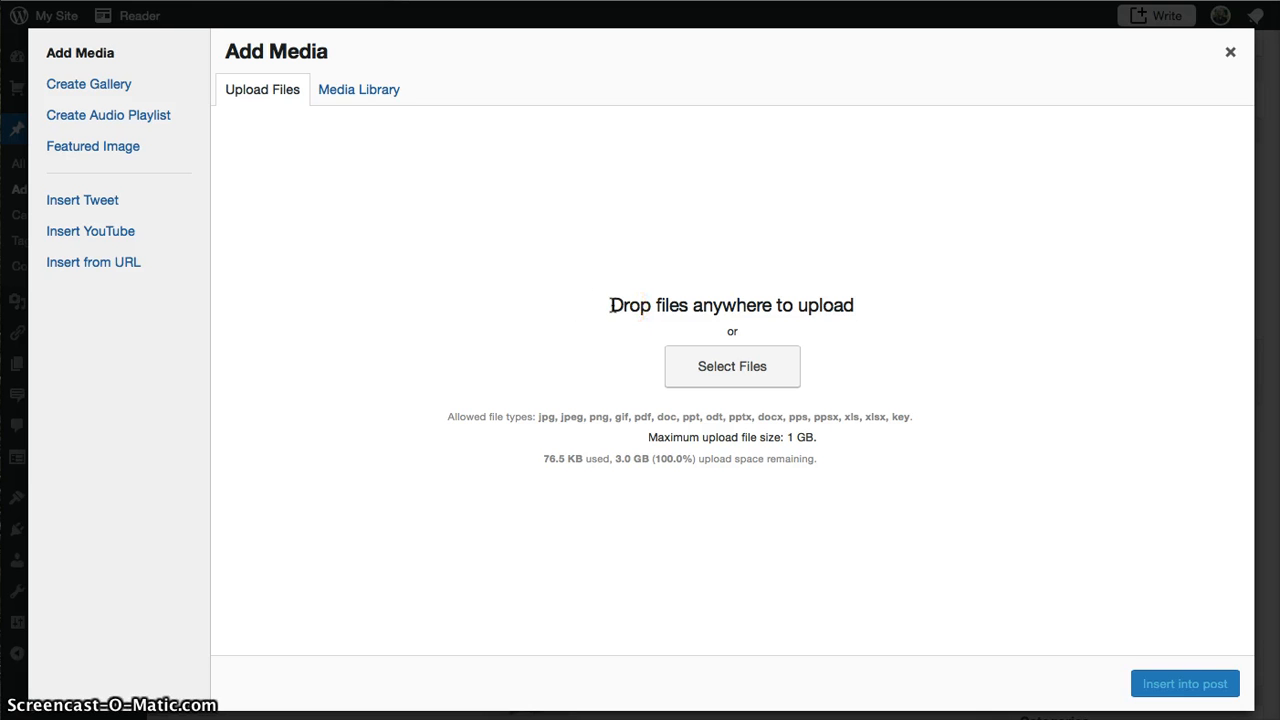
{"action": "left_click", "coordinate": [122, 229]}
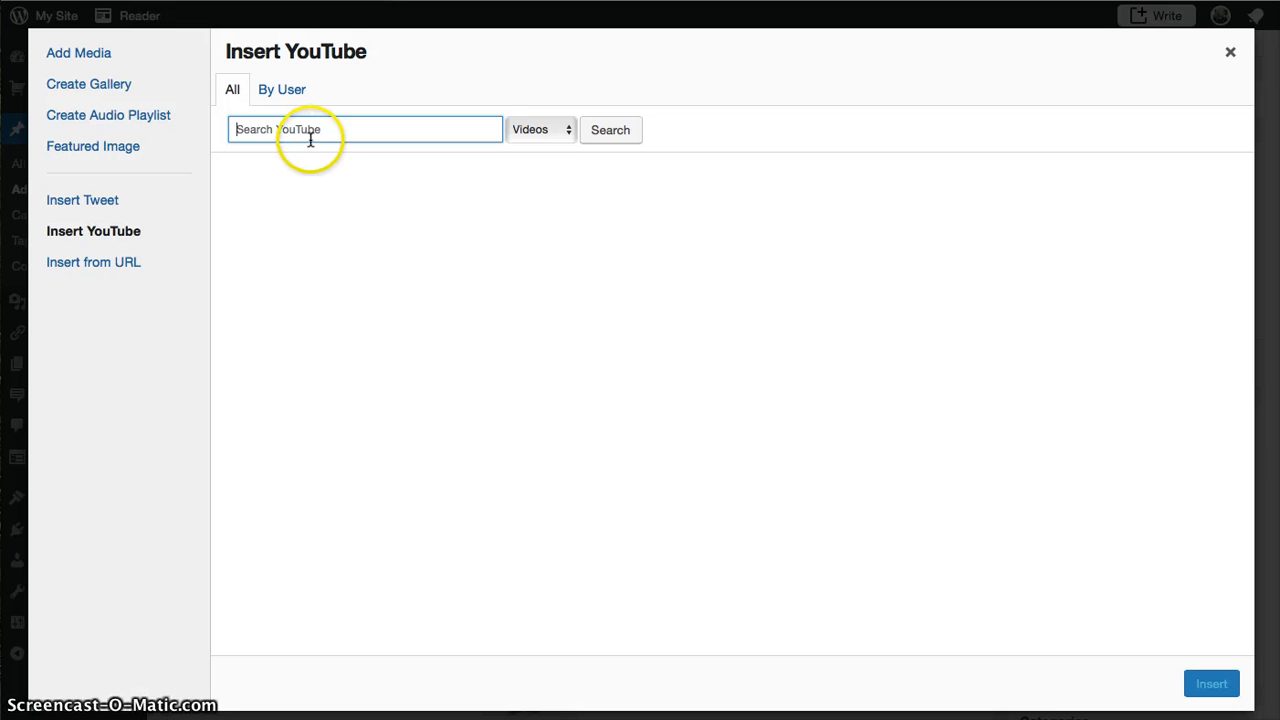
{"action": "left_click", "coordinate": [311, 140]}
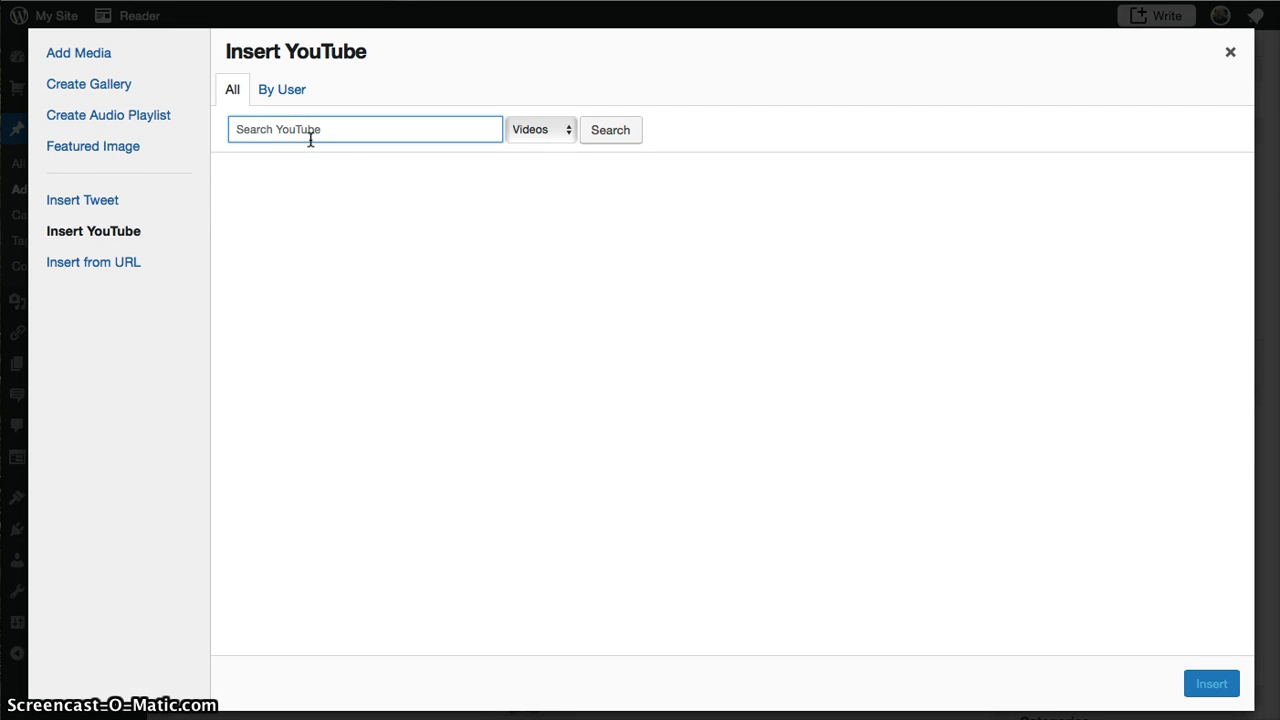
{"action": "type", "text": "graphing equations"}
{"action": "key", "text": "Return"}
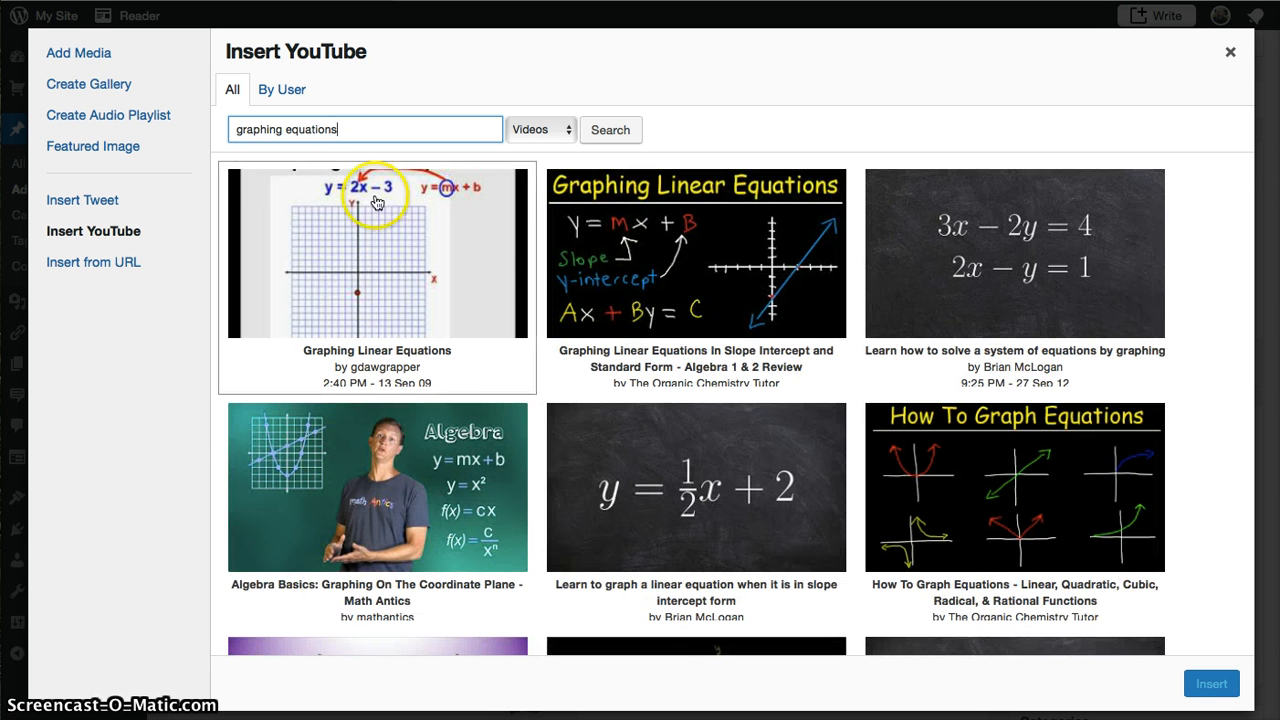